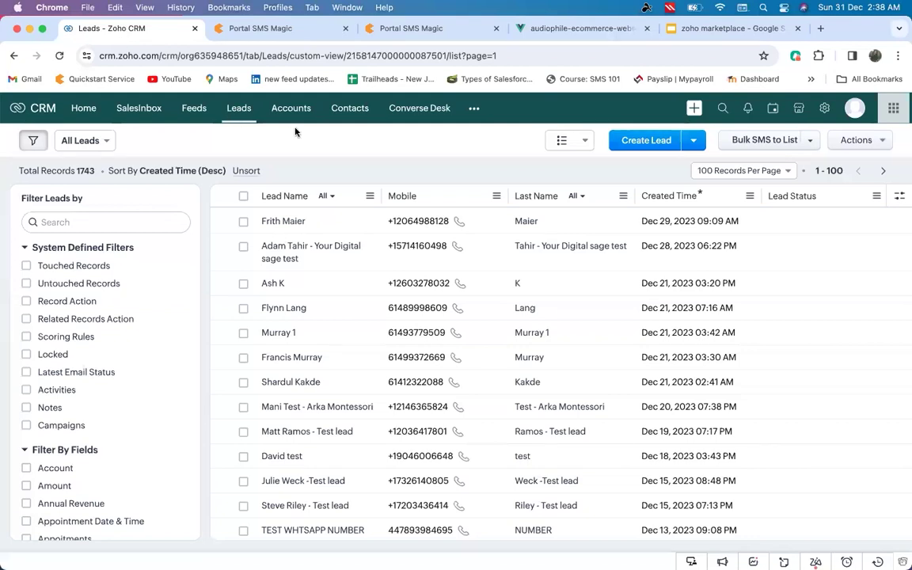
# Select the newest lead to view the actions available for a single record, and clear the selection
pyautogui.click(243, 224)
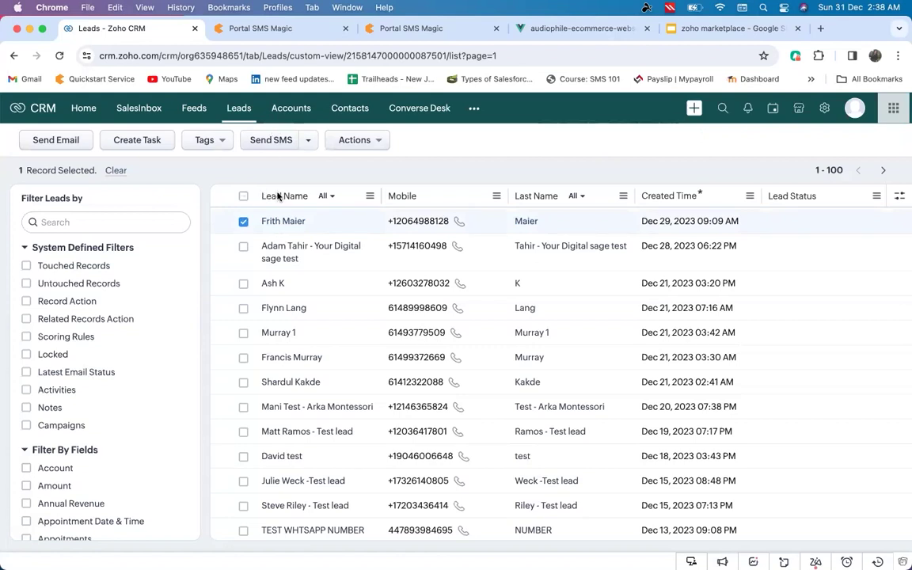
pyautogui.click(243, 223)
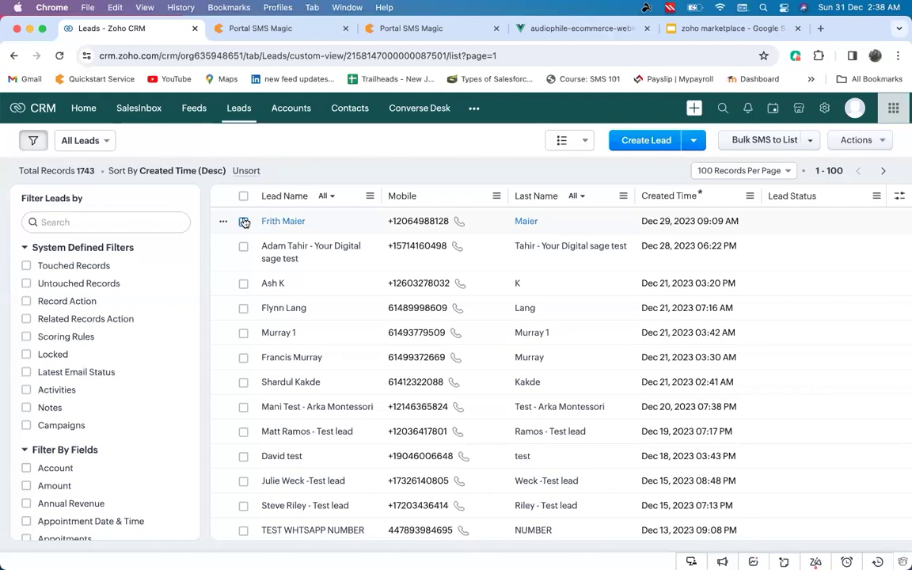
# Open the Tropicfurf lead's record, go to its SMS History, and return to the Leads list
pyautogui.click(272, 359)
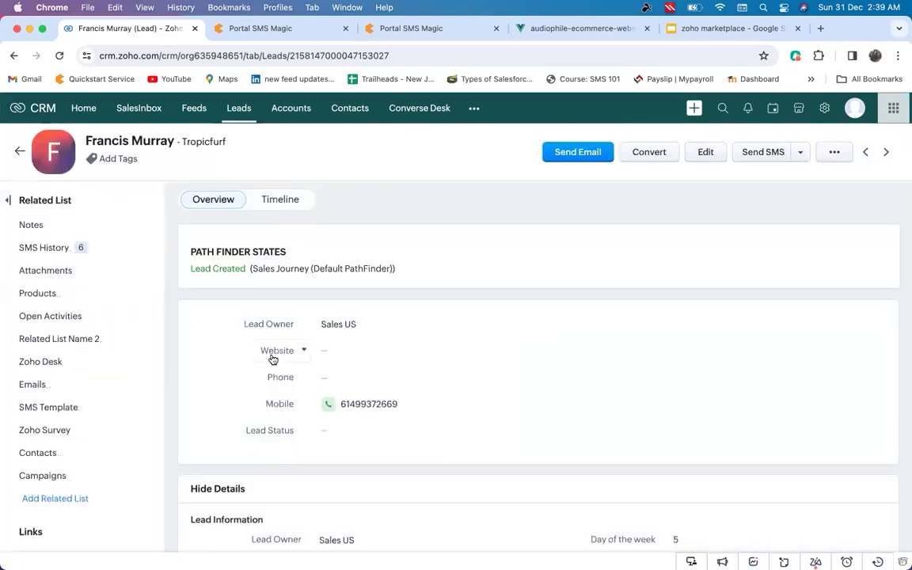
pyautogui.click(71, 247)
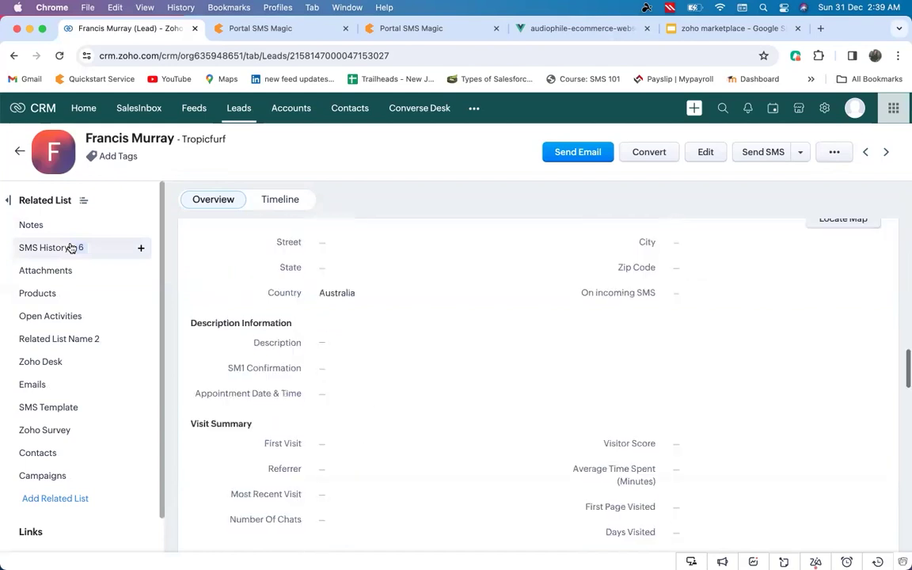
pyautogui.click(243, 111)
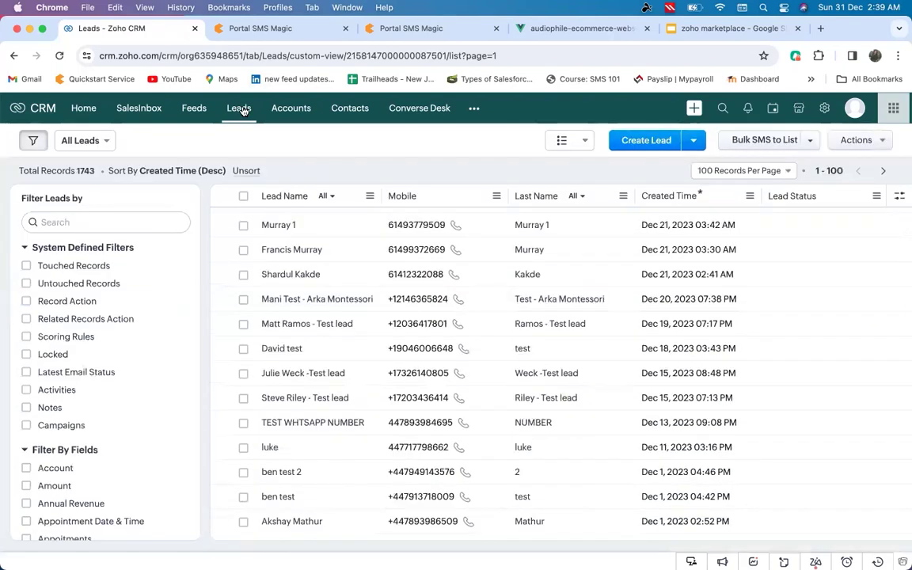
# Try selecting all leads on the page for a bulk action, and clear the selection
pyautogui.click(243, 197)
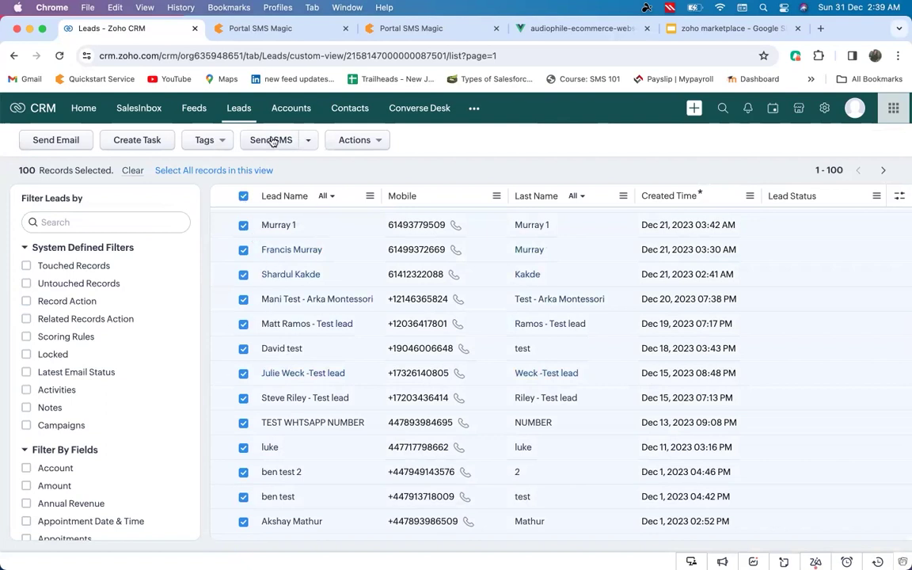
pyautogui.click(243, 197)
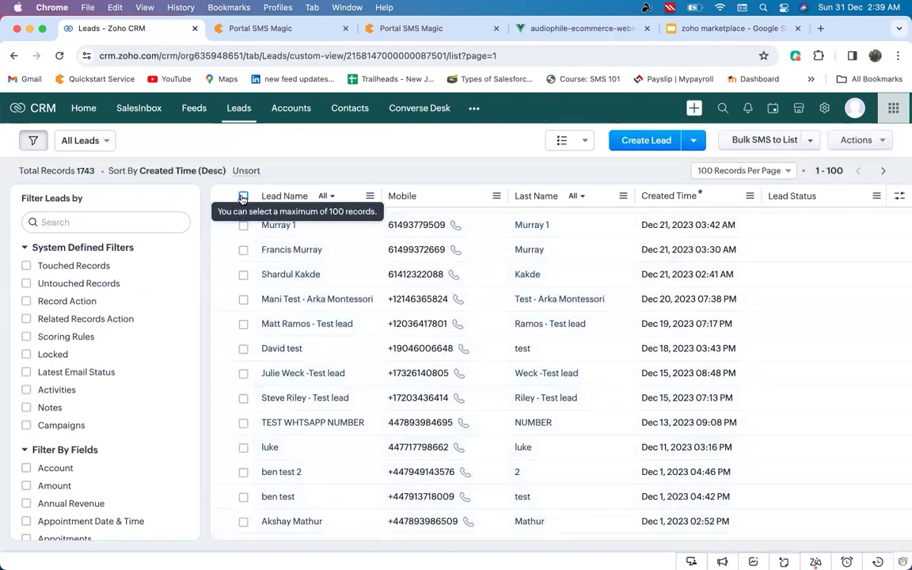
pyautogui.click(243, 197)
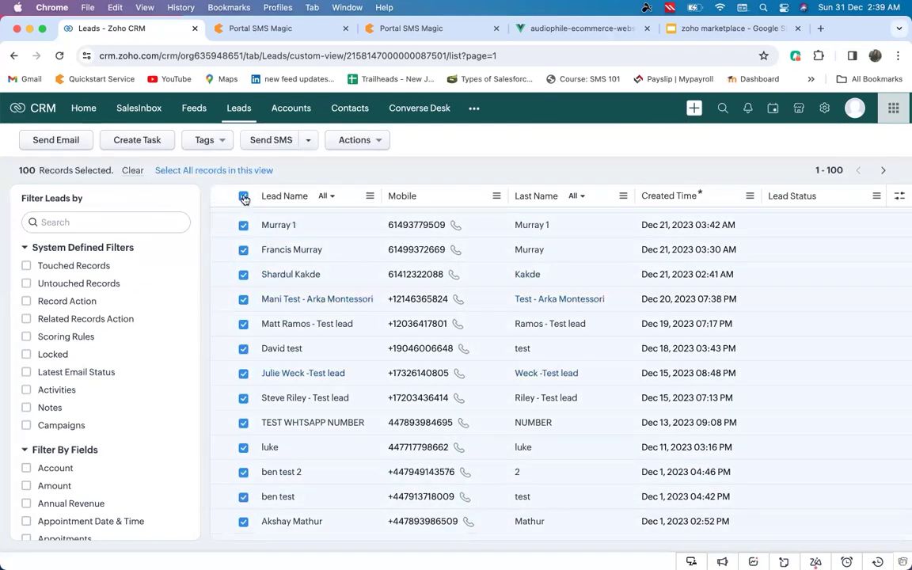
pyautogui.click(244, 197)
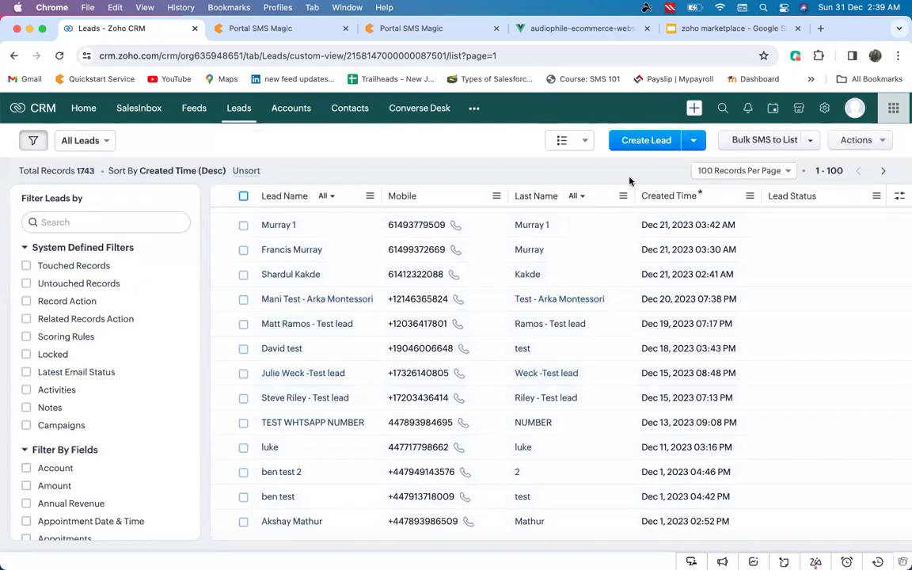
# Start a bulk SMS to the Freshman Year Students list, using my-mobile as the phone field
pyautogui.click(766, 140)
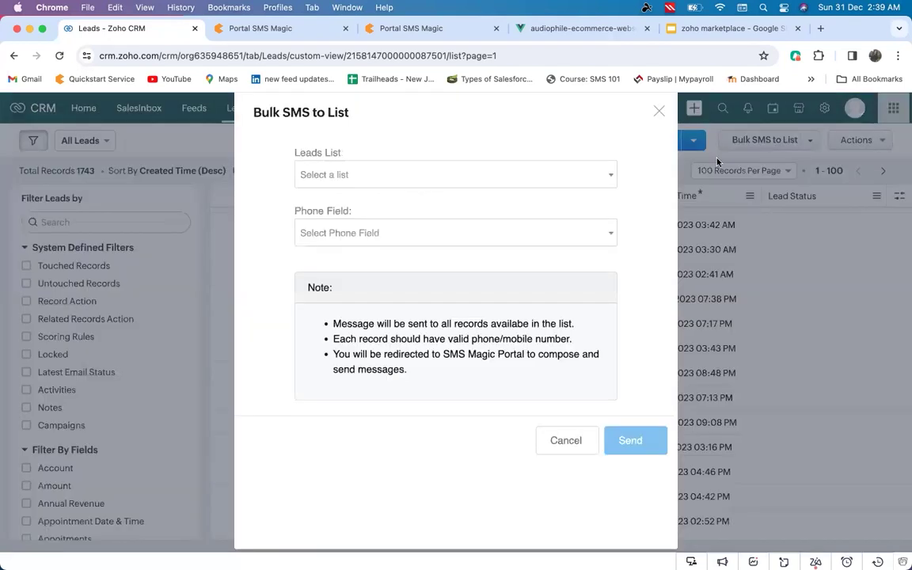
pyautogui.click(460, 166)
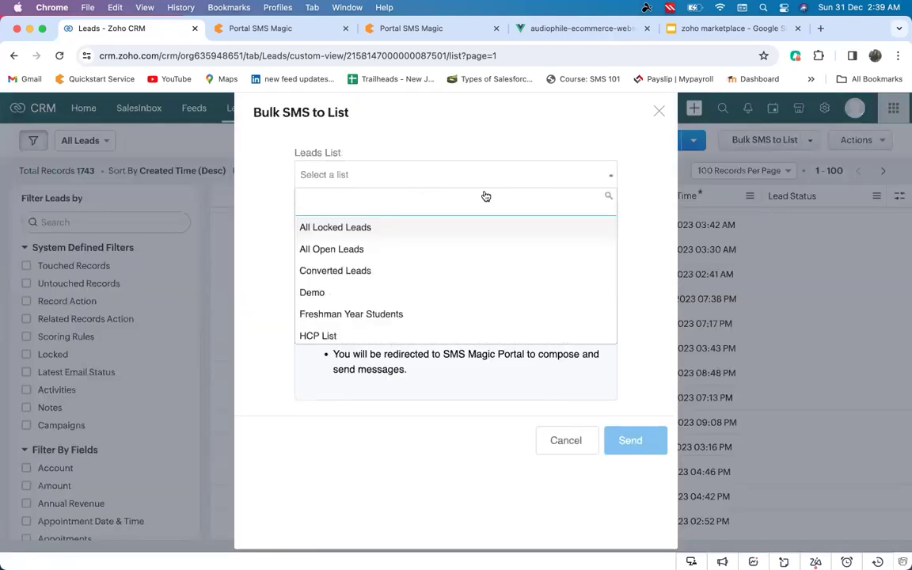
pyautogui.click(367, 314)
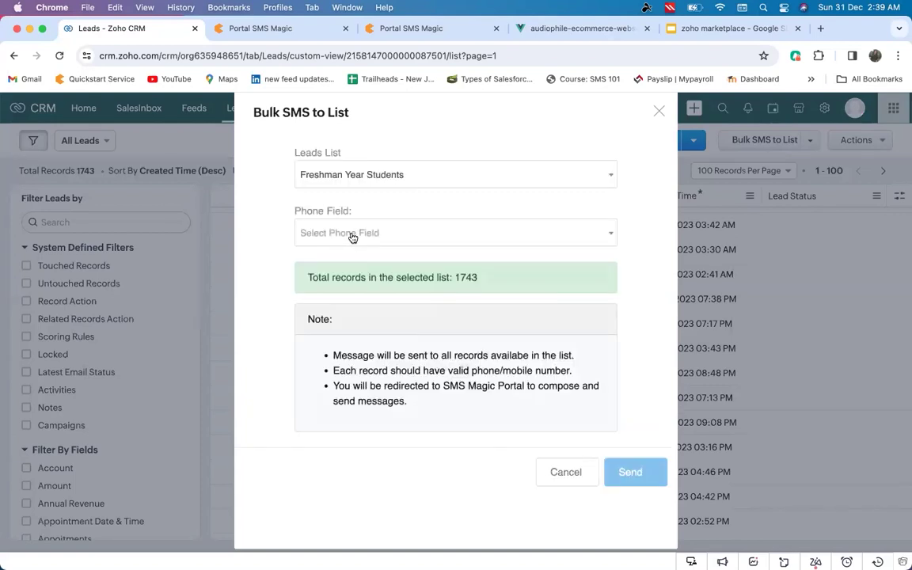
pyautogui.click(350, 236)
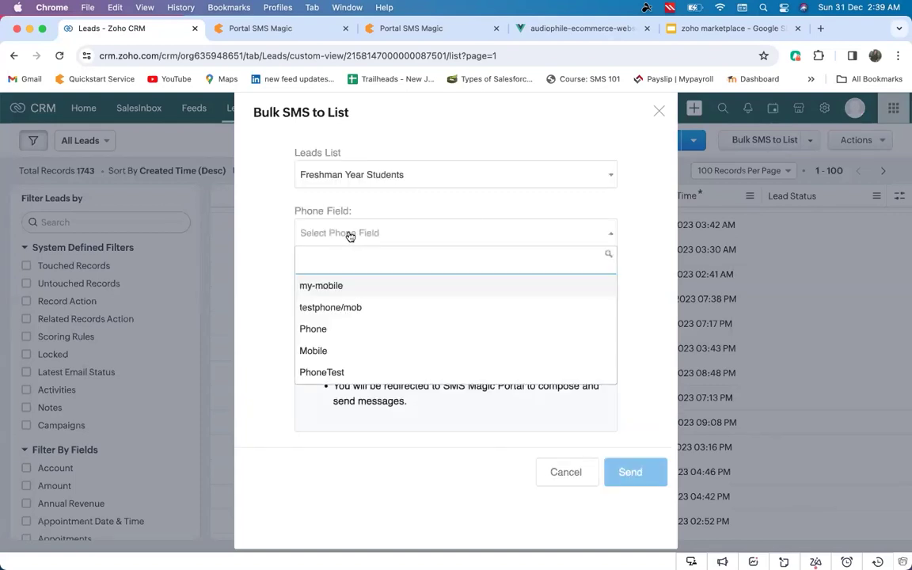
pyautogui.click(345, 288)
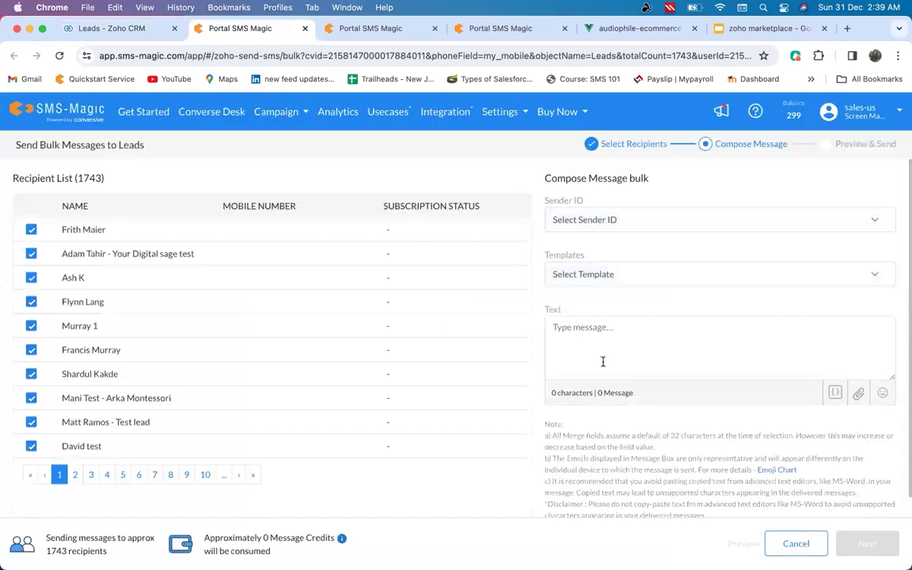
# Set the WhatsApp number as the bulk message's sender ID and apply the "test zoholics 1" template
pyautogui.click(556, 219)
pyautogui.click(606, 279)
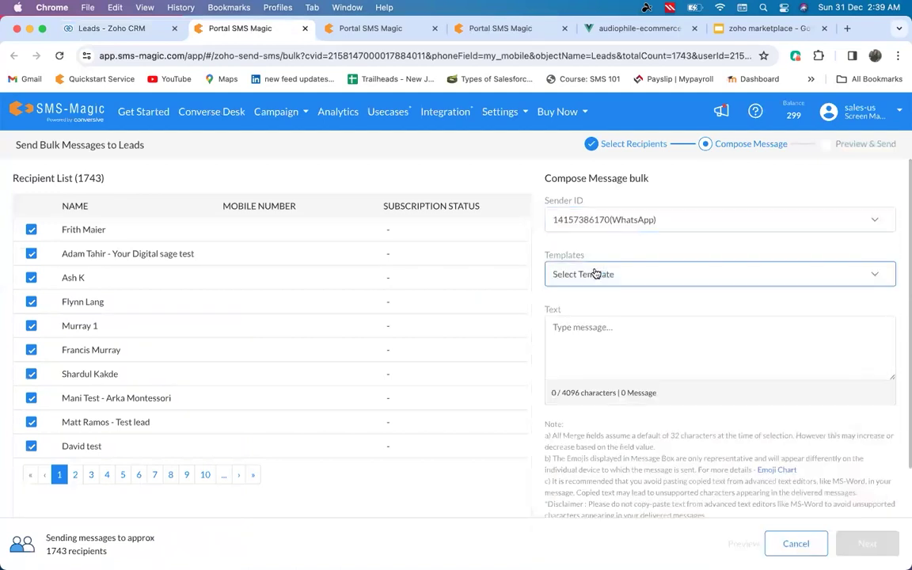
pyautogui.click(592, 282)
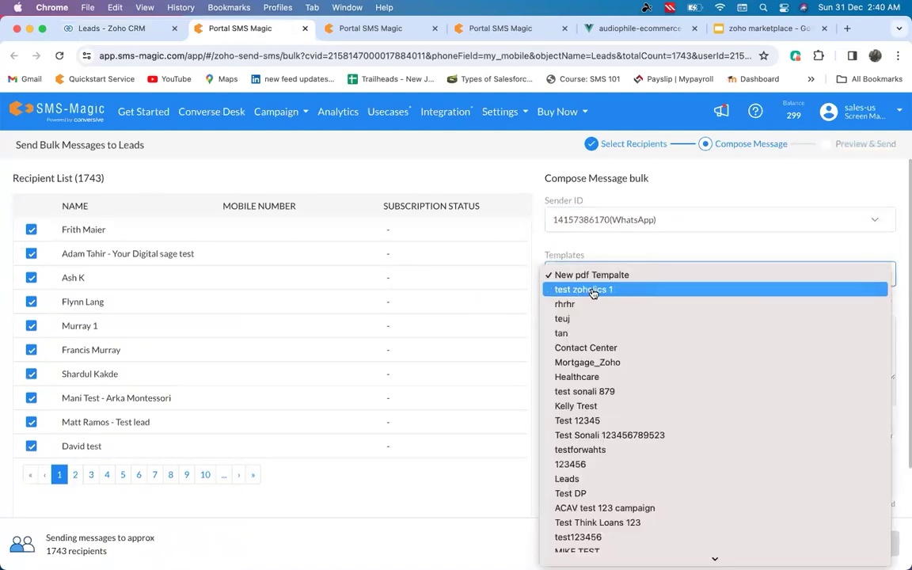
pyautogui.click(614, 291)
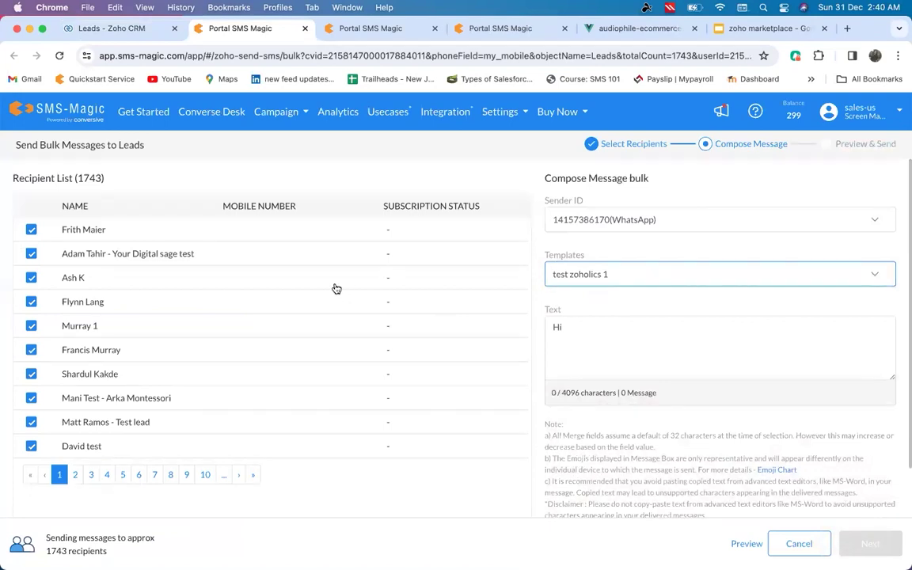
# In the CRM's Converse Desk, review the two newest conversations and the actions available for the newest one
pyautogui.click(147, 32)
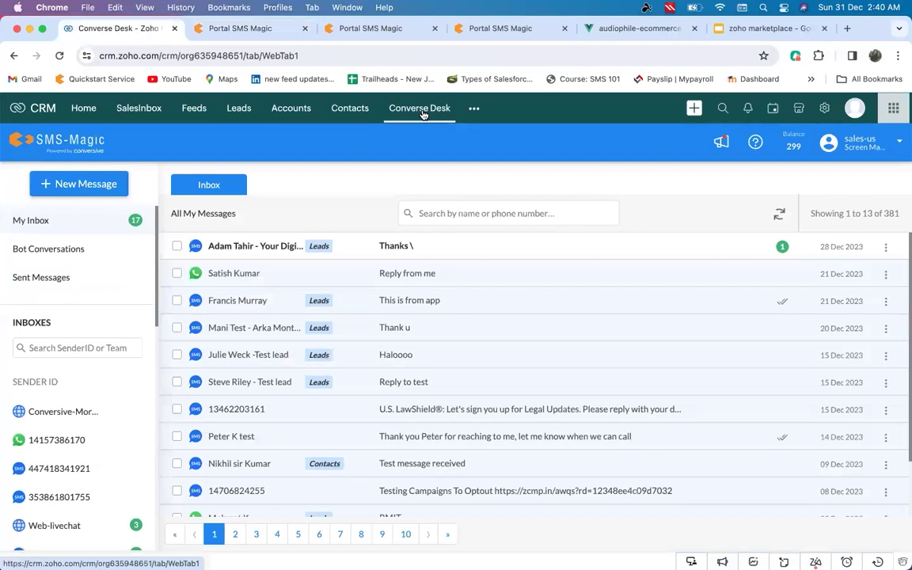
pyautogui.click(431, 273)
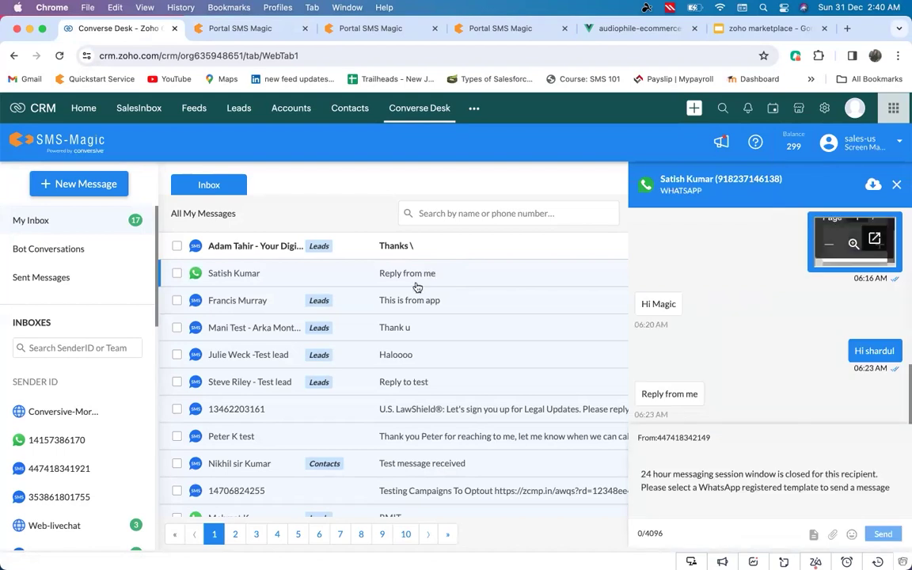
pyautogui.click(404, 250)
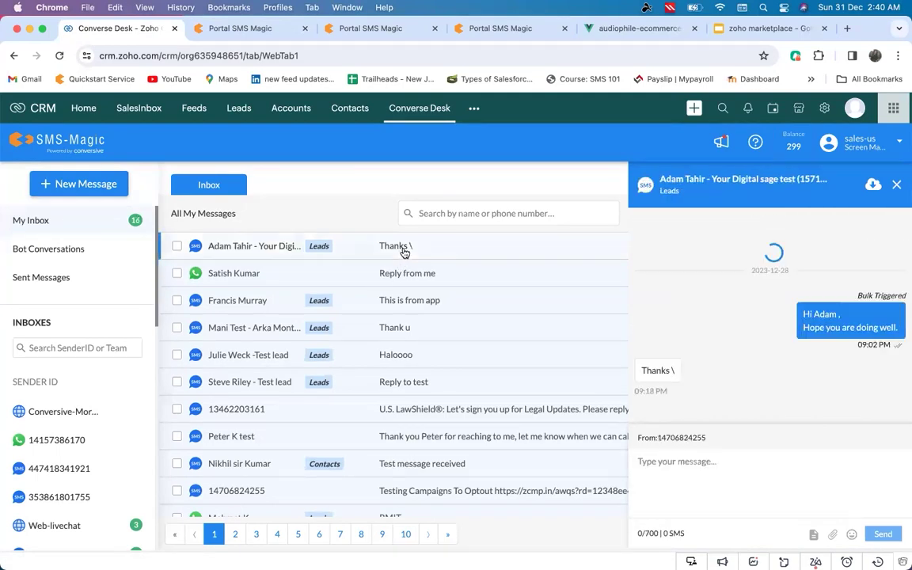
pyautogui.click(898, 185)
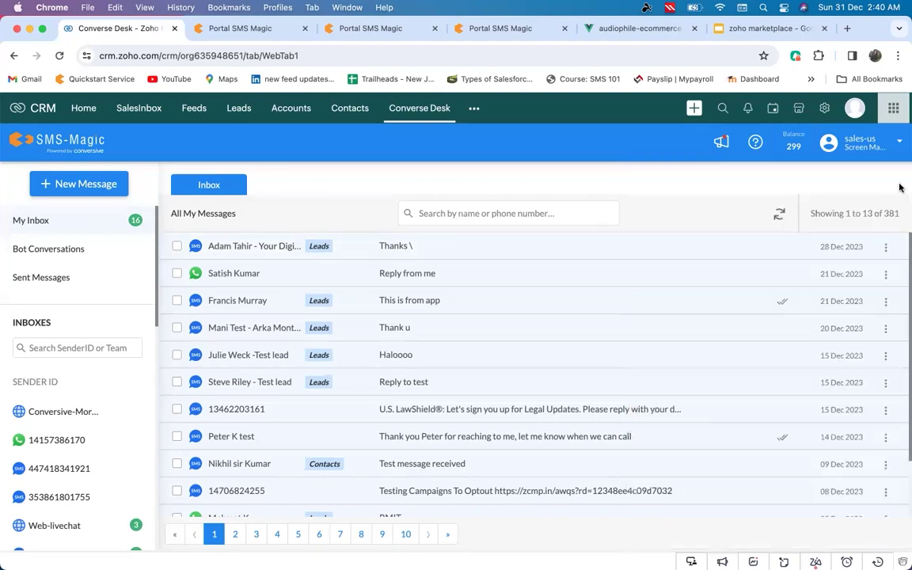
pyautogui.click(885, 247)
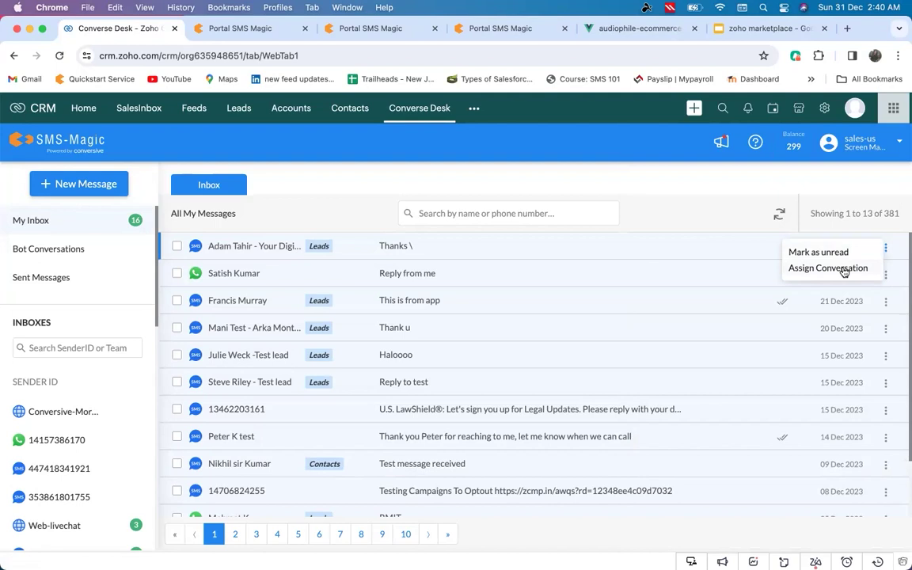
pyautogui.click(529, 317)
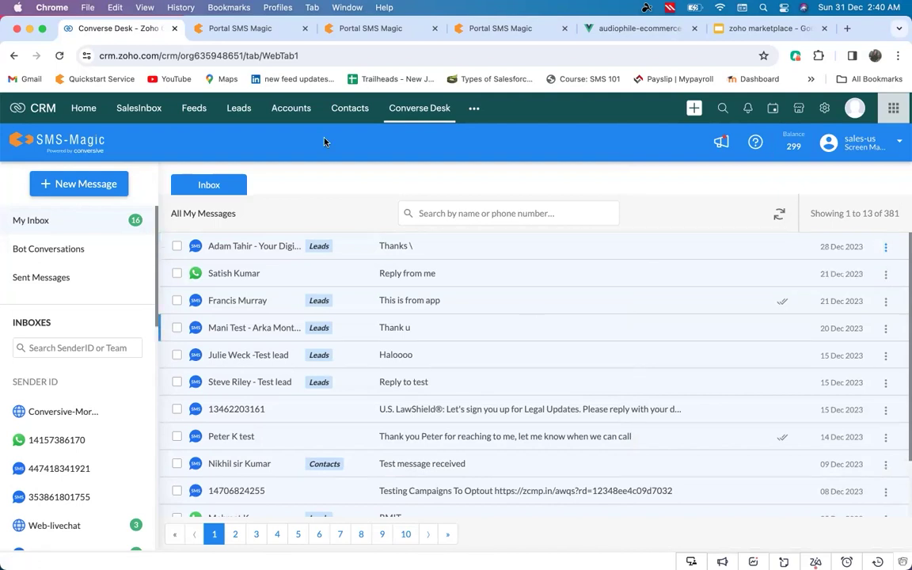
# Open the Workflow Rules in the CRM setup to examine the messaging automation
pyautogui.click(823, 108)
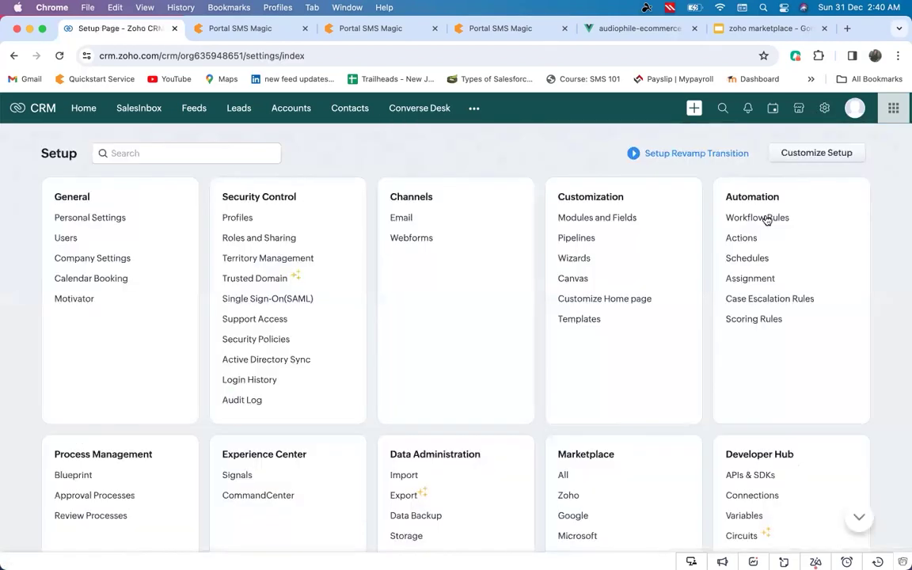
pyautogui.click(765, 218)
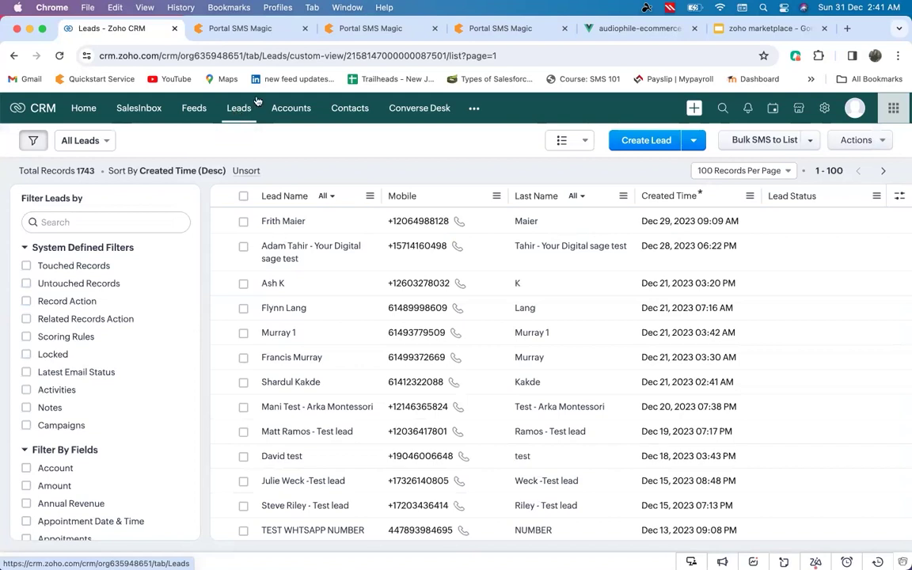
# Switch to the audiophile website and open its chat widget to view the contact channels
pyautogui.click(615, 31)
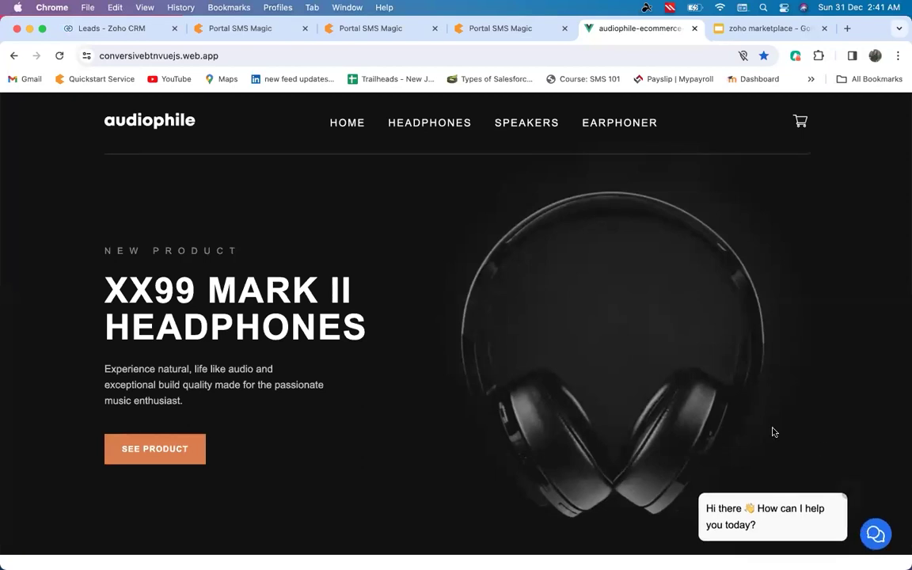
pyautogui.moveTo(883, 562)
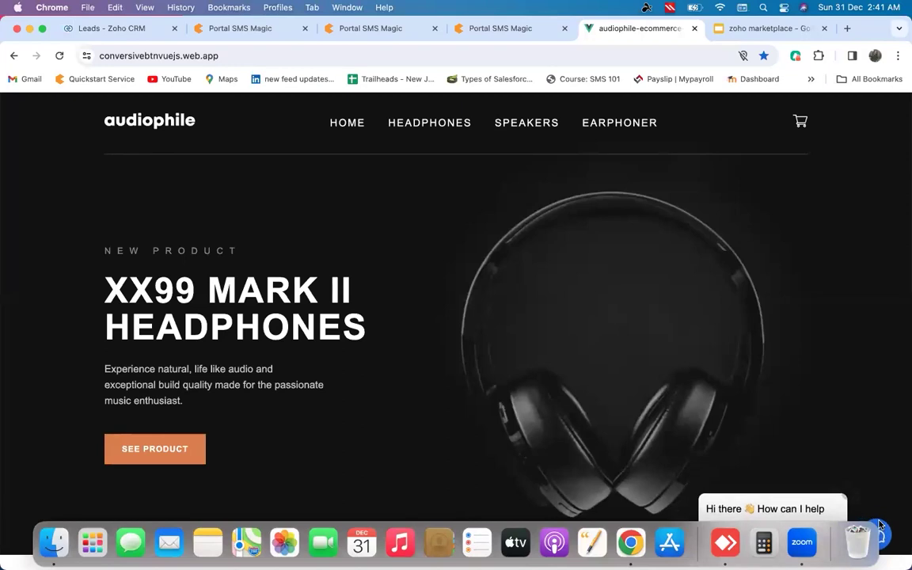
pyautogui.click(875, 533)
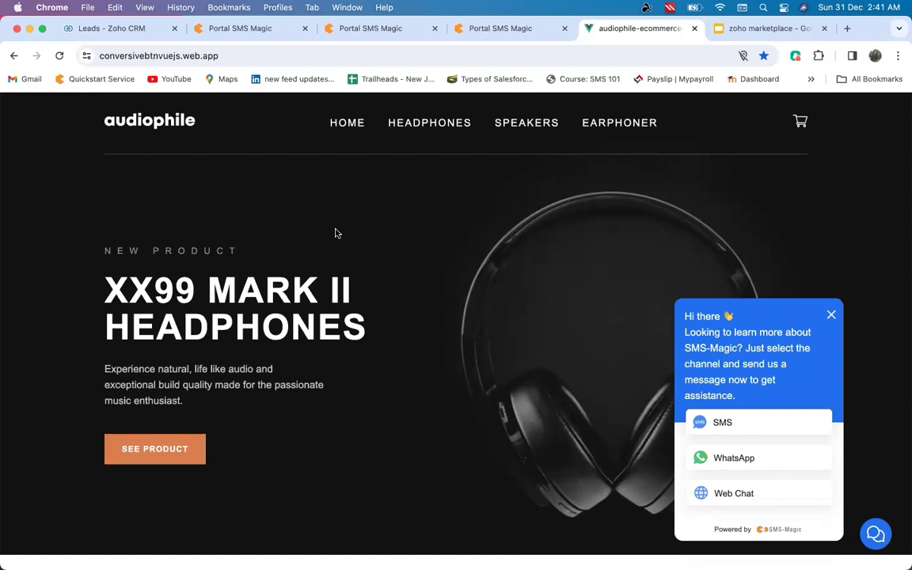
# Return to the CRM's Converse Desk and look through the messages in My Inbox
pyautogui.press('super+1')
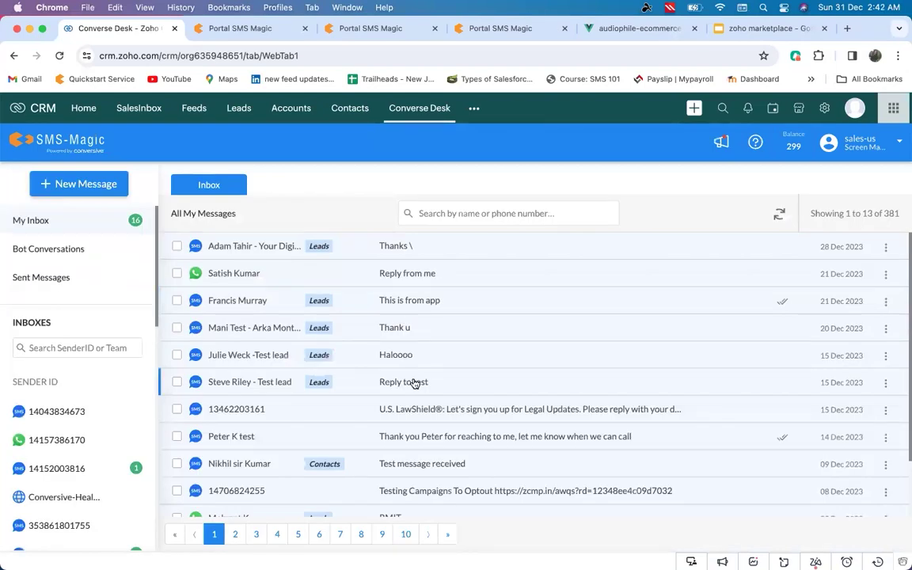
pyautogui.scroll(-2, 415, 384)
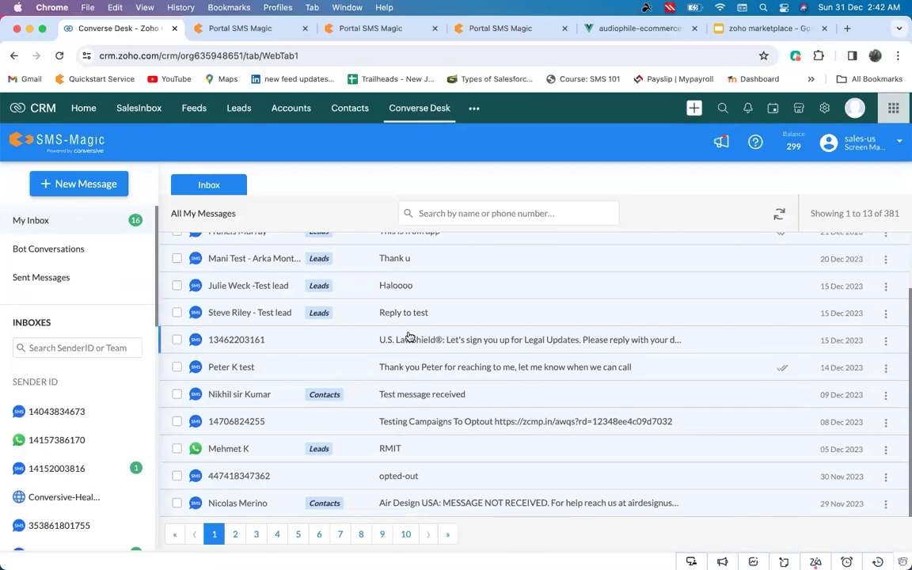